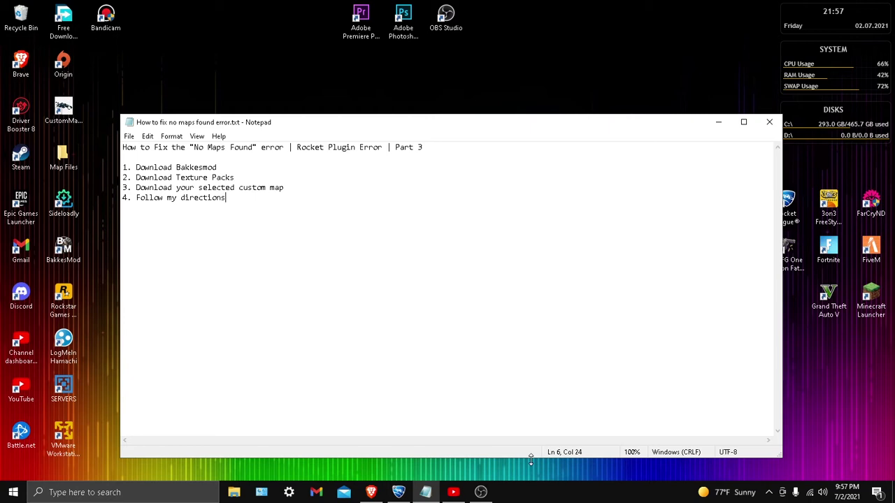
pyautogui.click(383, 485)
pyautogui.click(219, 13)
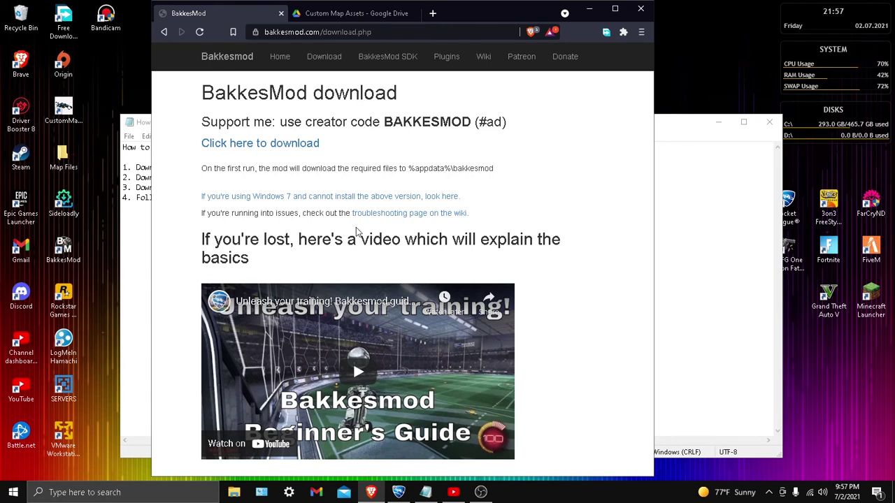
pyautogui.click(355, 14)
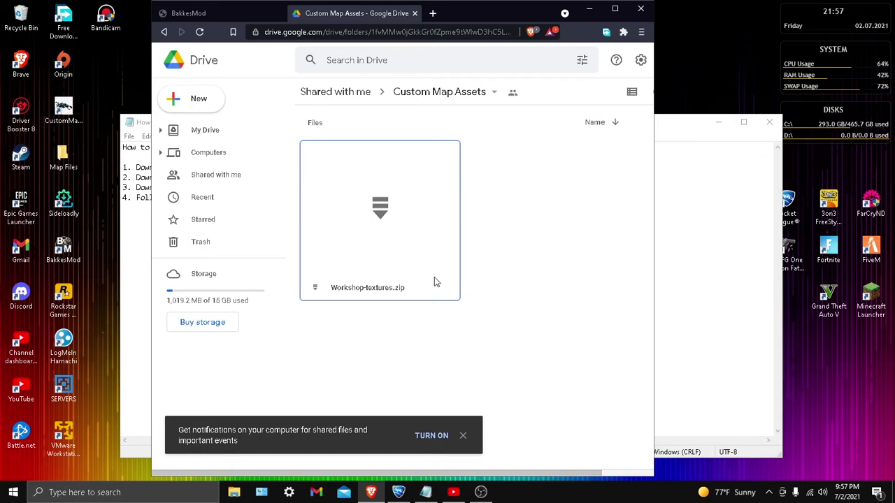
pyautogui.click(589, 10)
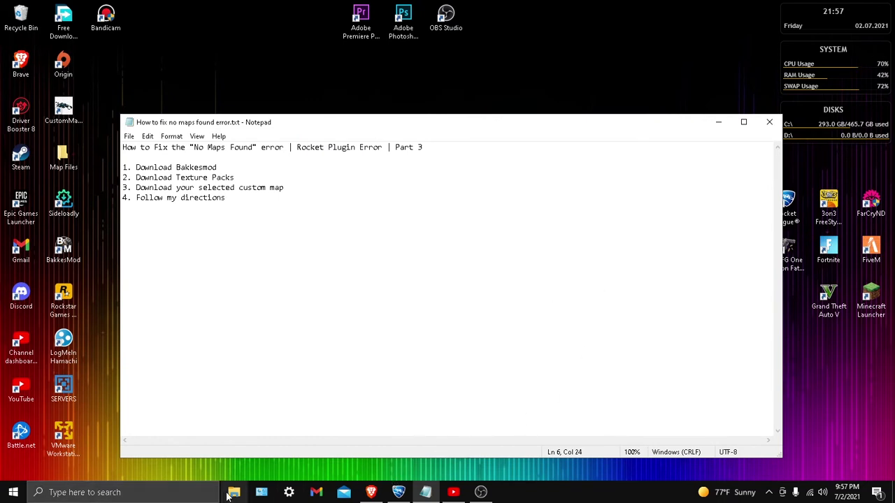
# Browse to C:\Program Files\Epic Games\rocketleague\TAGame\CookedPCConsole in File Explorer
pyautogui.click(234, 493)
pyautogui.click(426, 386)
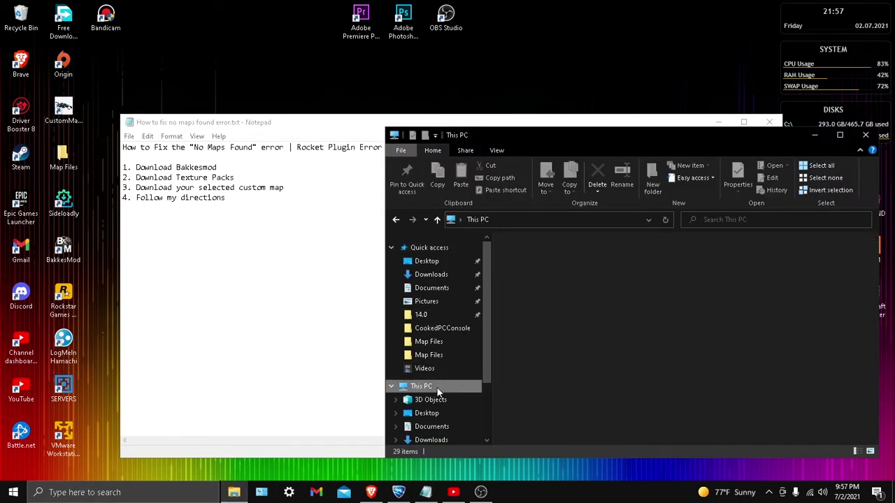
pyautogui.click(568, 403)
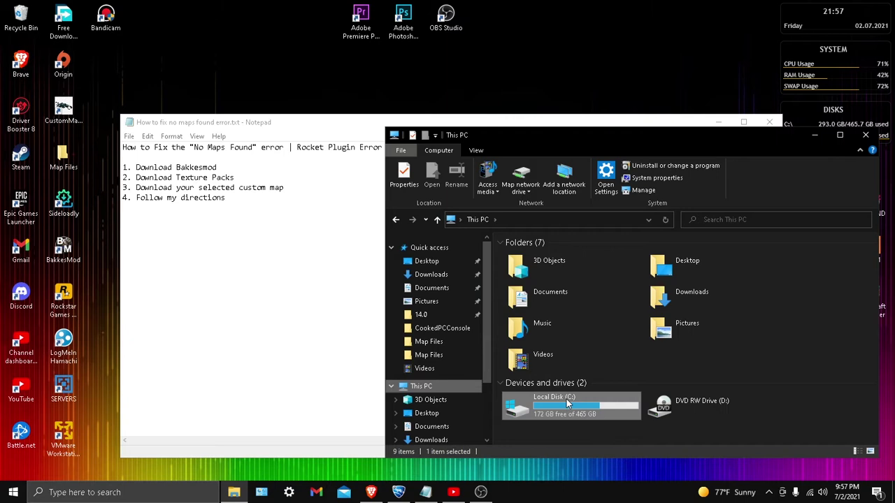
pyautogui.doubleClick(568, 404)
pyautogui.doubleClick(548, 302)
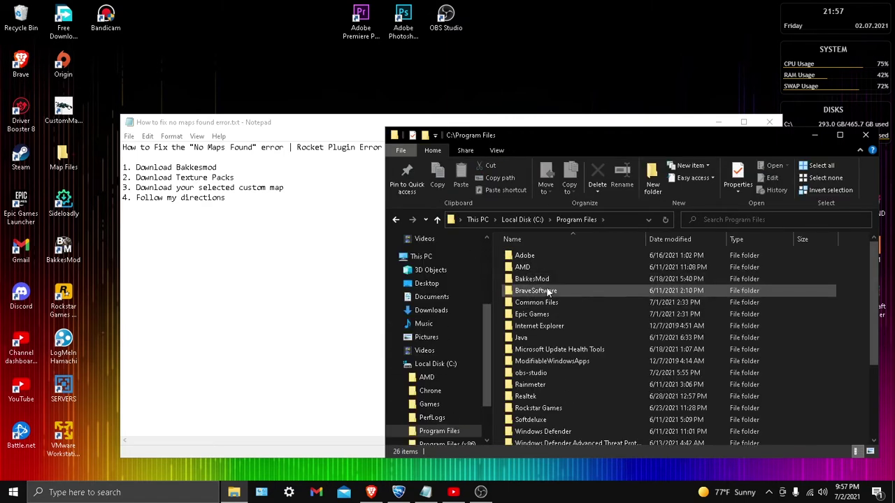
pyautogui.doubleClick(543, 314)
pyautogui.doubleClick(545, 291)
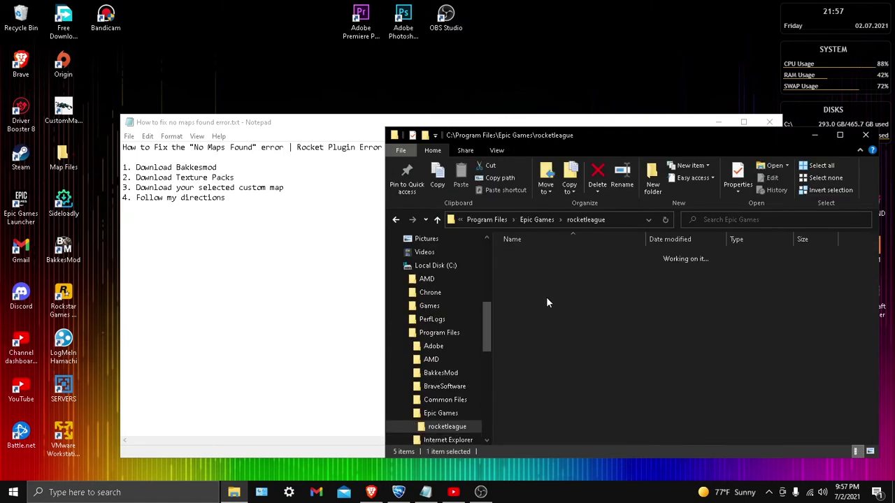
pyautogui.doubleClick(542, 303)
pyautogui.doubleClick(545, 269)
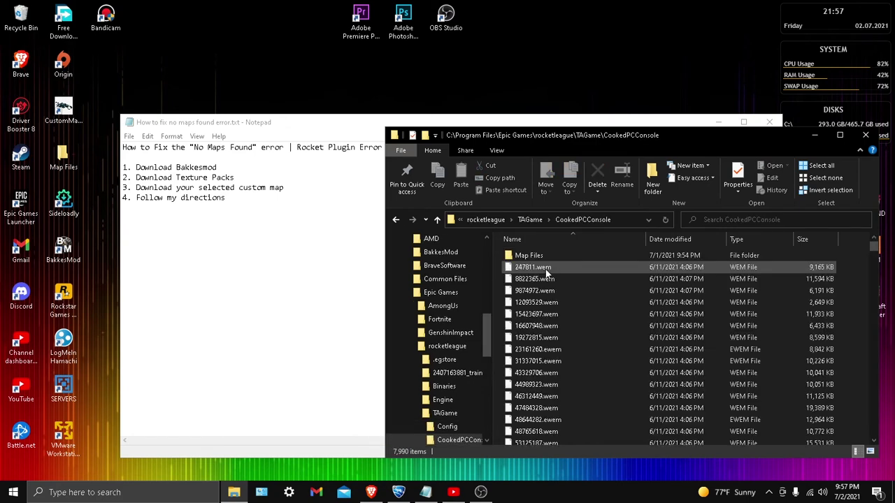
# Open the Downloads folder in a second Explorer window from the taskbar jump list
pyautogui.scroll(3, 443, 306)
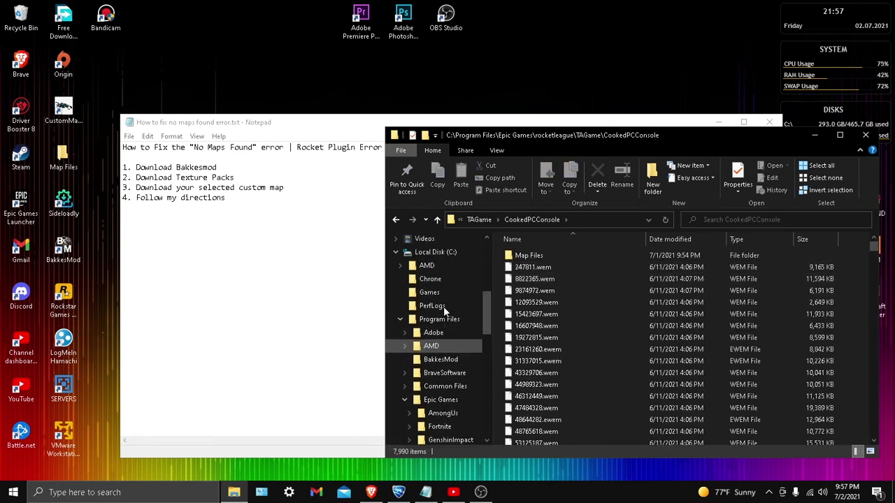
pyautogui.rightClick(236, 491)
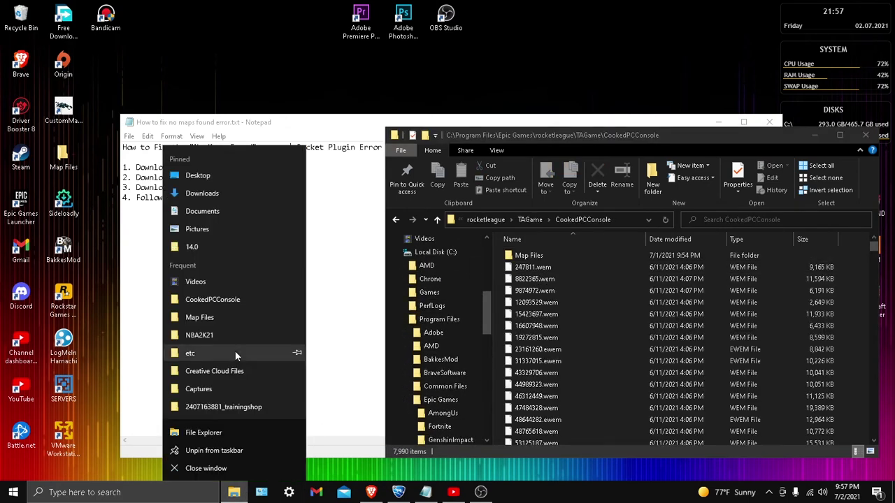
pyautogui.click(194, 198)
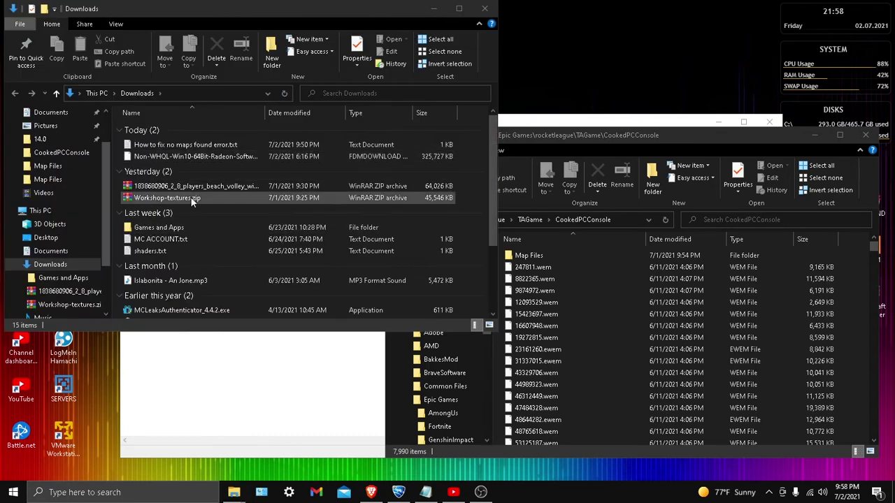
# Open Workshop-textures.zip and select all 14 UPK texture files
pyautogui.doubleClick(191, 198)
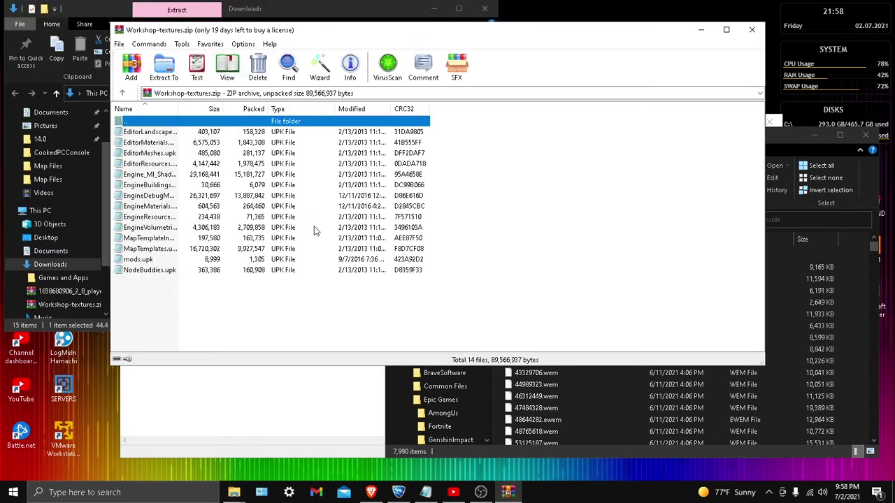
pyautogui.moveTo(166, 290); pyautogui.dragTo(177, 141)
pyautogui.moveTo(185, 182); pyautogui.dragTo(392, 240)
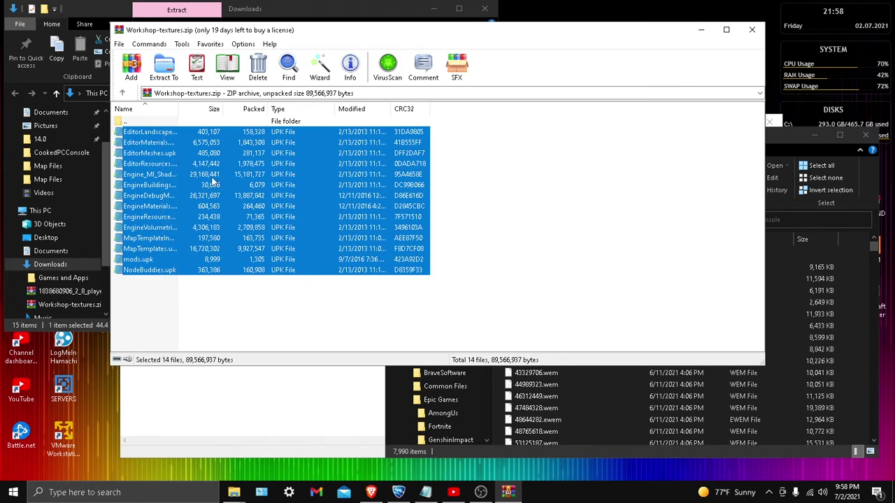
# Set the extraction destination to rocketleague\TAGame\CookedPCConsole, then close WinRAR
pyautogui.click(167, 66)
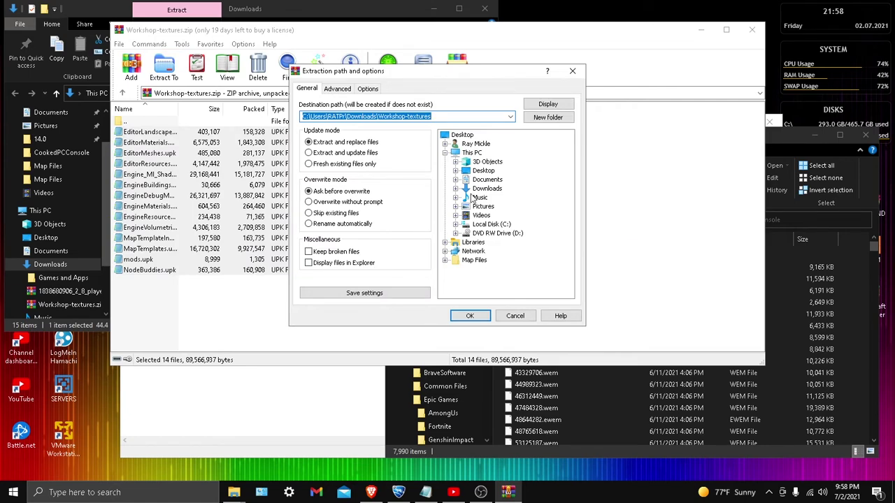
pyautogui.click(456, 224)
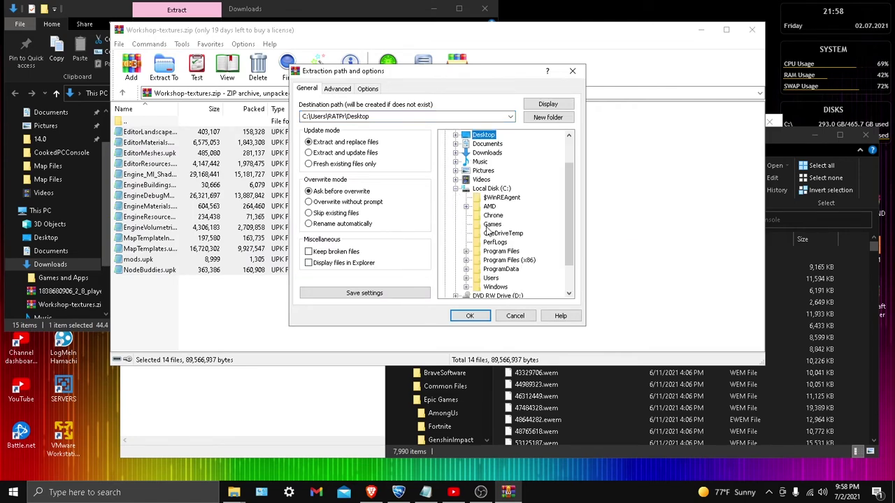
pyautogui.click(466, 251)
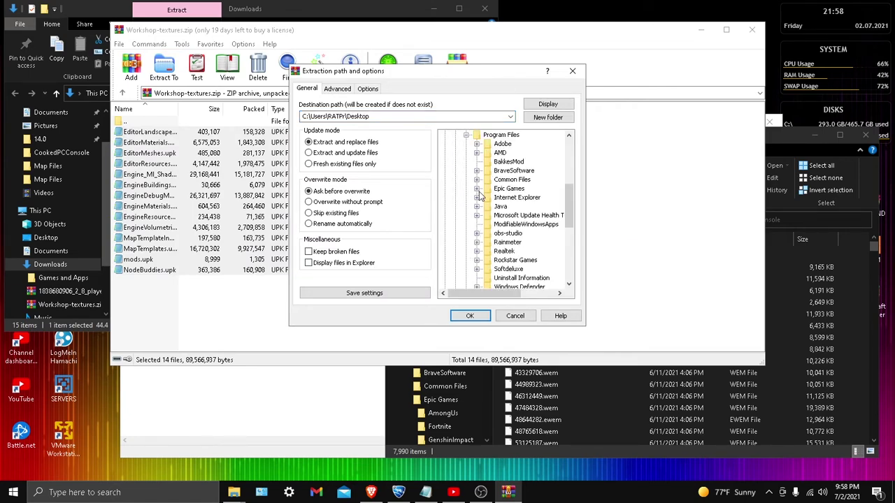
pyautogui.click(477, 189)
pyautogui.click(488, 224)
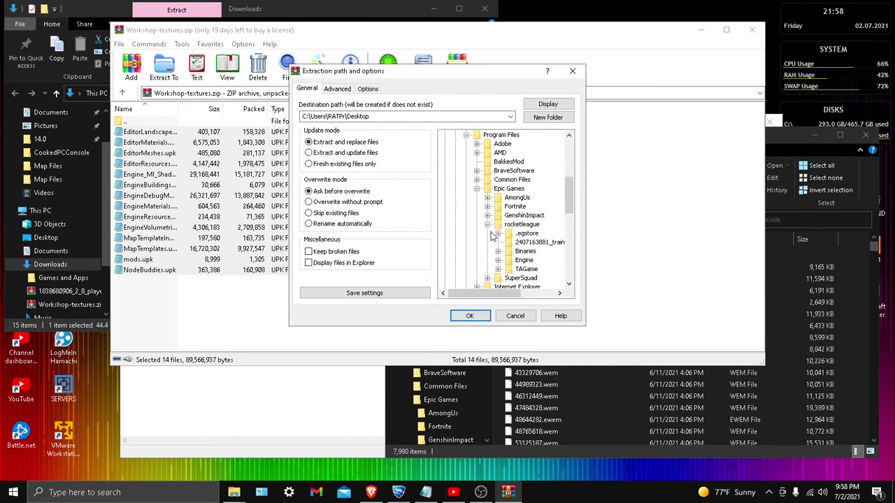
pyautogui.click(498, 269)
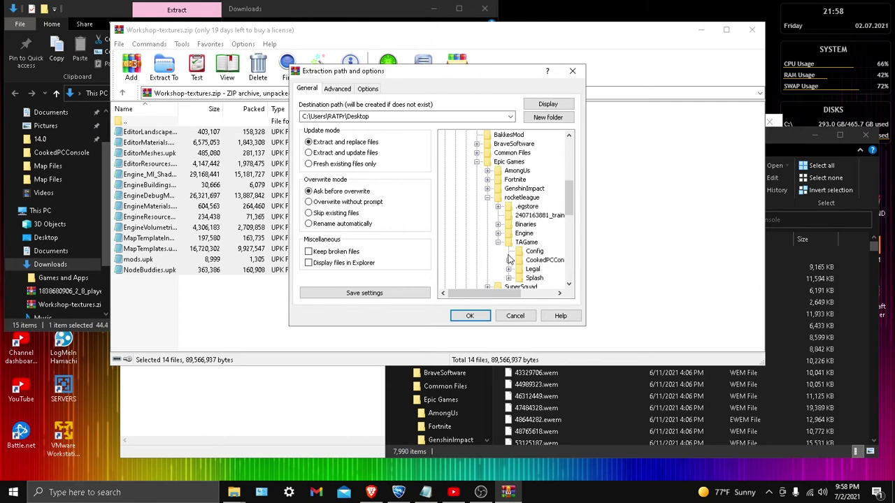
pyautogui.click(509, 260)
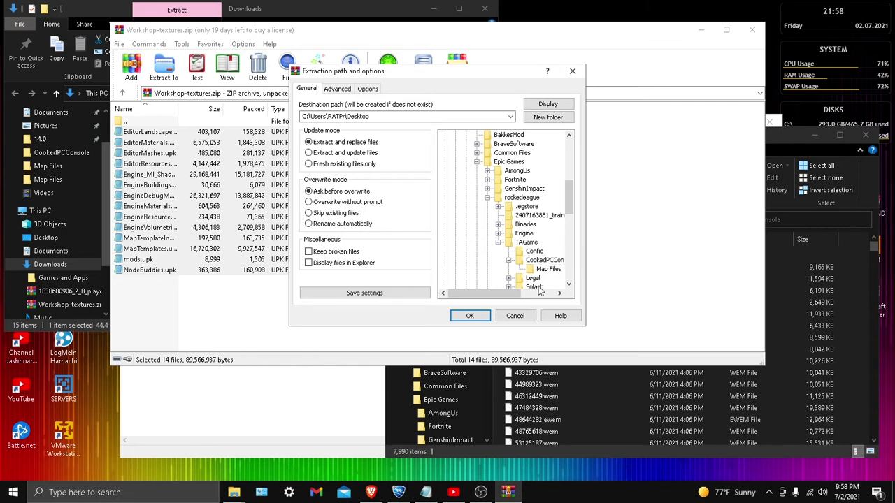
pyautogui.click(516, 316)
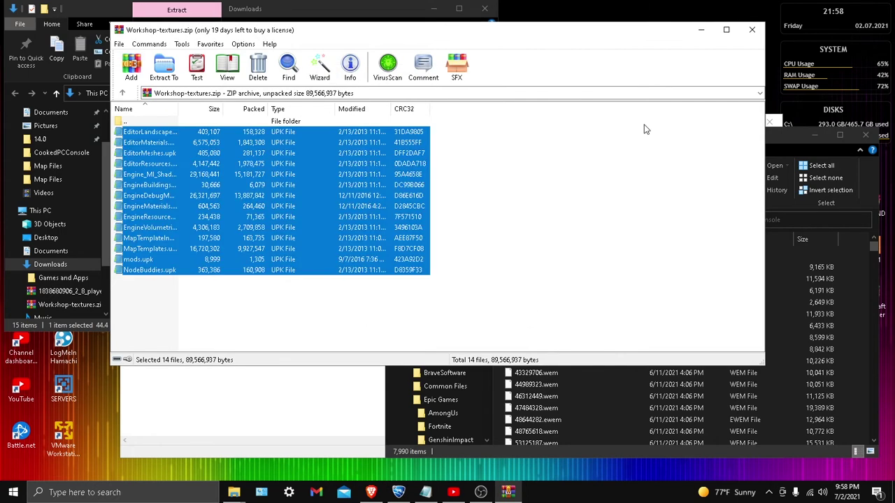
pyautogui.click(752, 29)
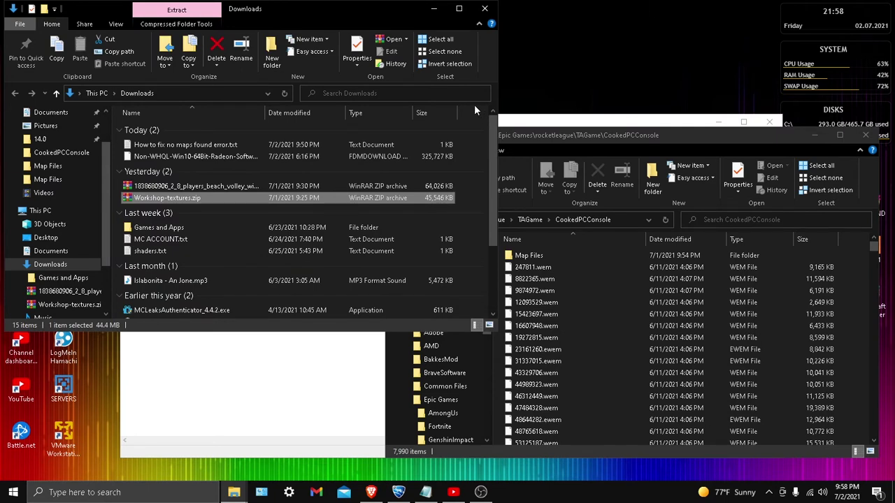
# Close the extra window and show Downloads, listing the beach_volley map archive
pyautogui.click(485, 8)
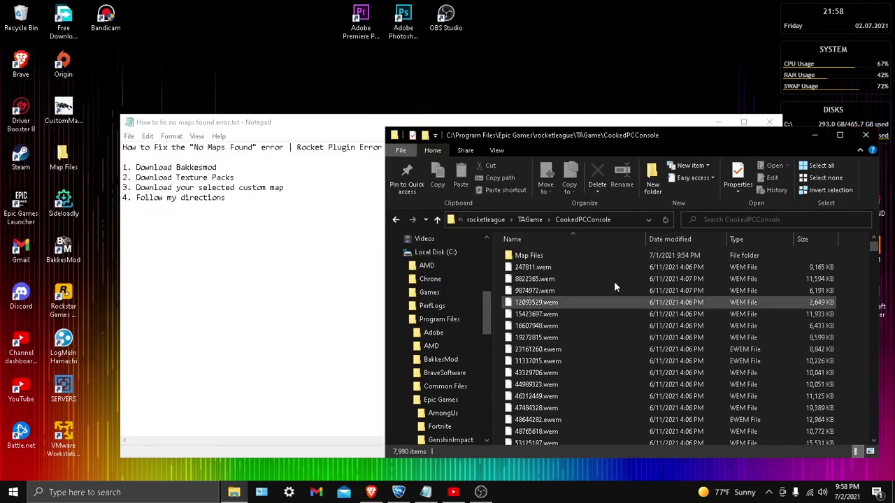
pyautogui.click(307, 214)
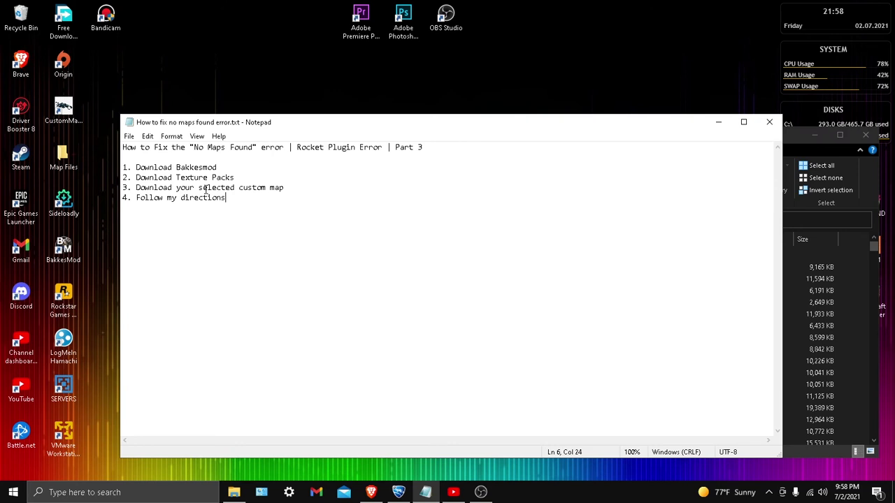
pyautogui.click(788, 142)
pyautogui.scroll(1, 438, 288)
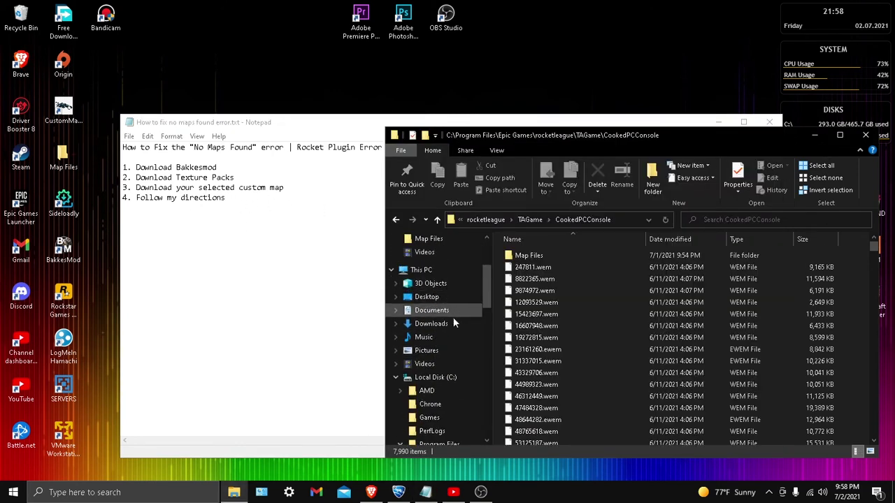
pyautogui.click(452, 324)
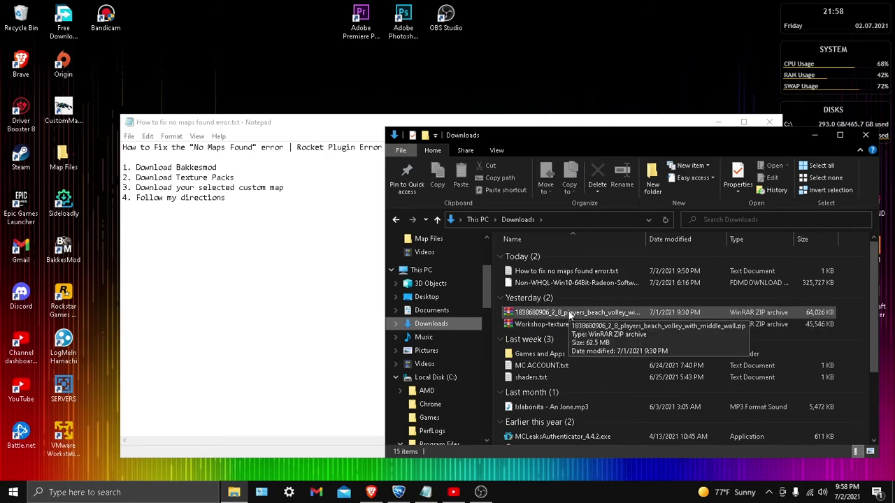
# Extract BeachVolleyWall.udk from beach_volley_with_middle_wall.zip into the Downloads folder
pyautogui.doubleClick(569, 312)
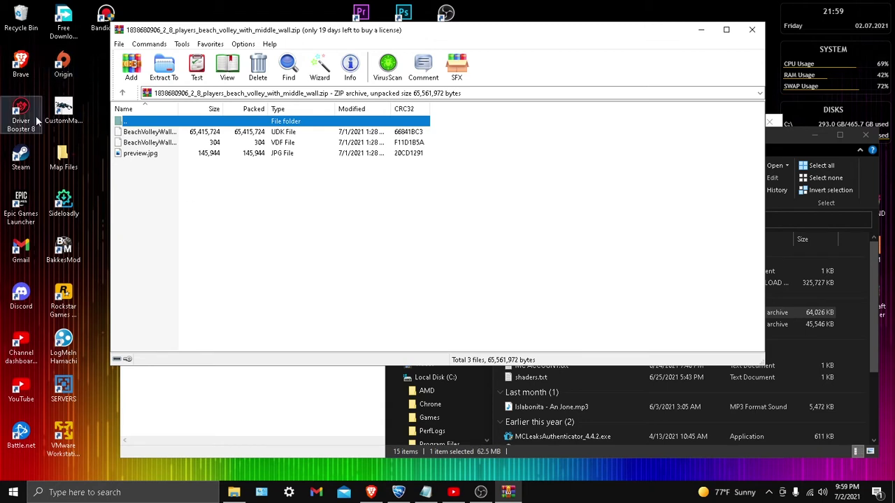
pyautogui.rightClick(308, 129)
pyautogui.click(627, 284)
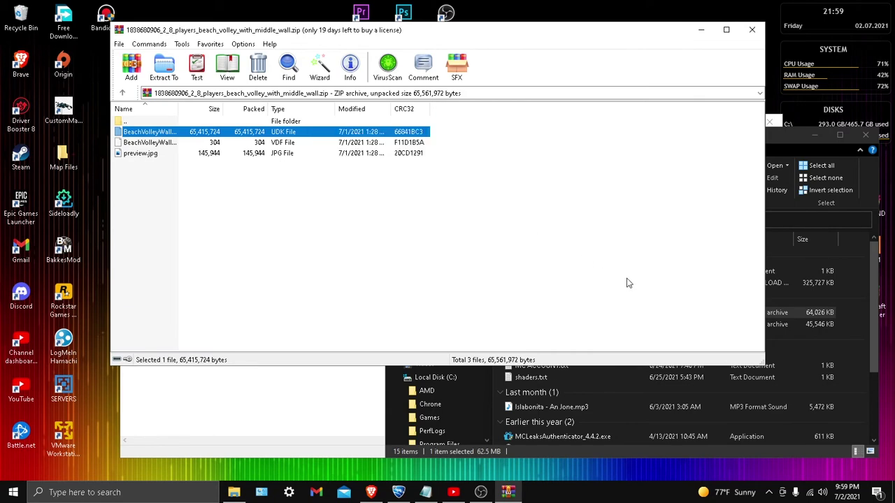
pyautogui.rightClick(244, 133)
pyautogui.click(305, 192)
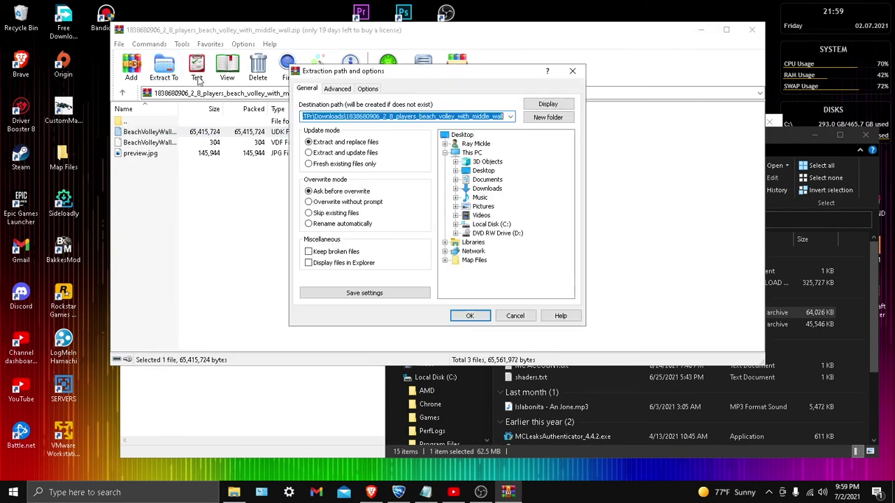
pyautogui.click(475, 190)
pyautogui.click(480, 316)
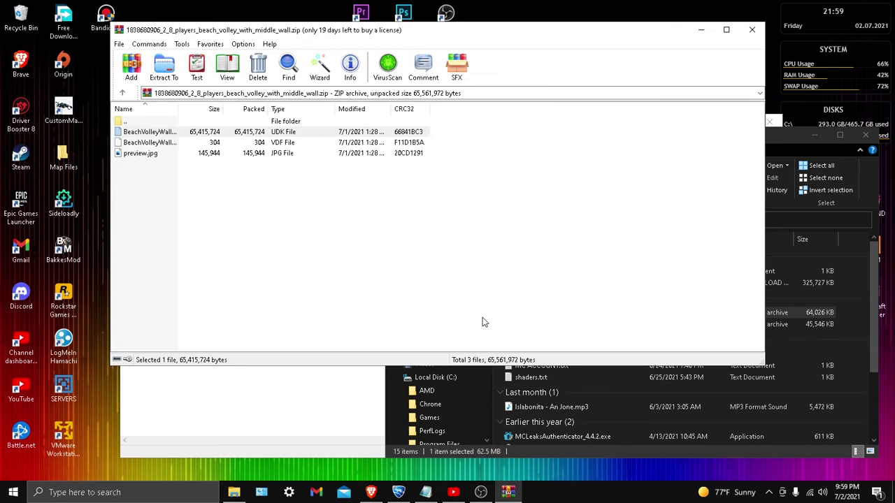
# Browse to C:\Program Files\Epic Games\rocketleague in File Explorer
pyautogui.click(701, 30)
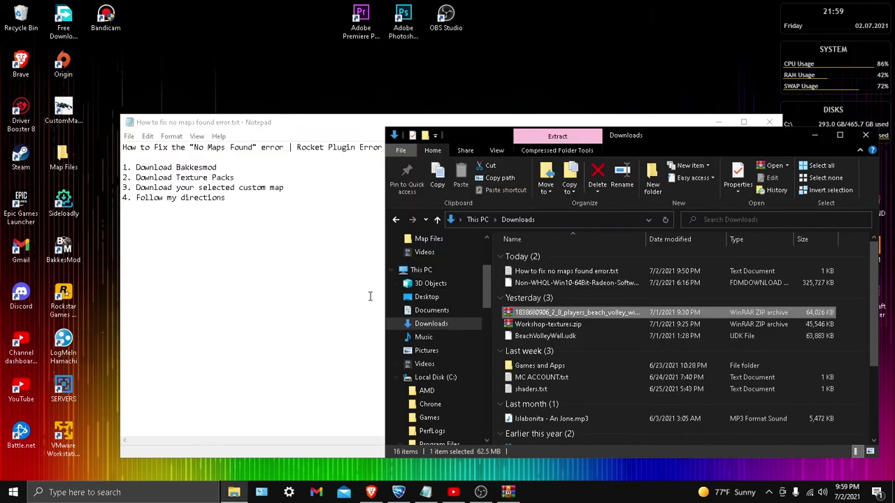
pyautogui.click(434, 274)
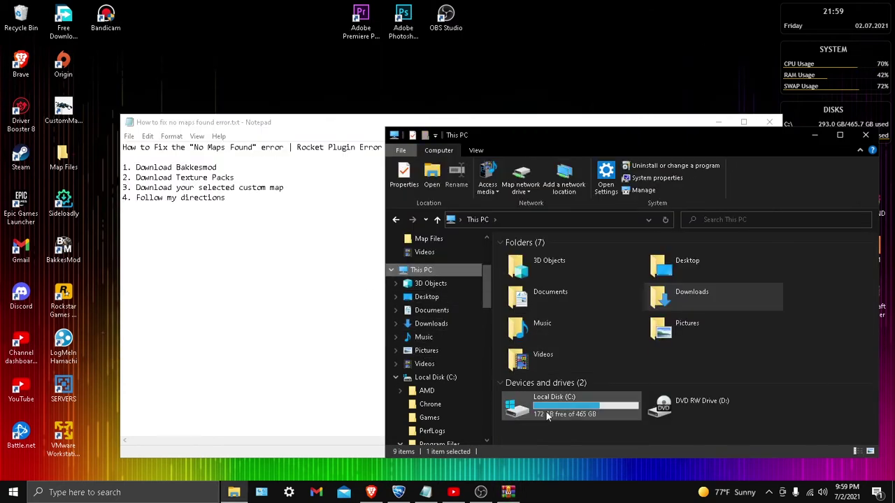
pyautogui.doubleClick(544, 406)
pyautogui.doubleClick(559, 303)
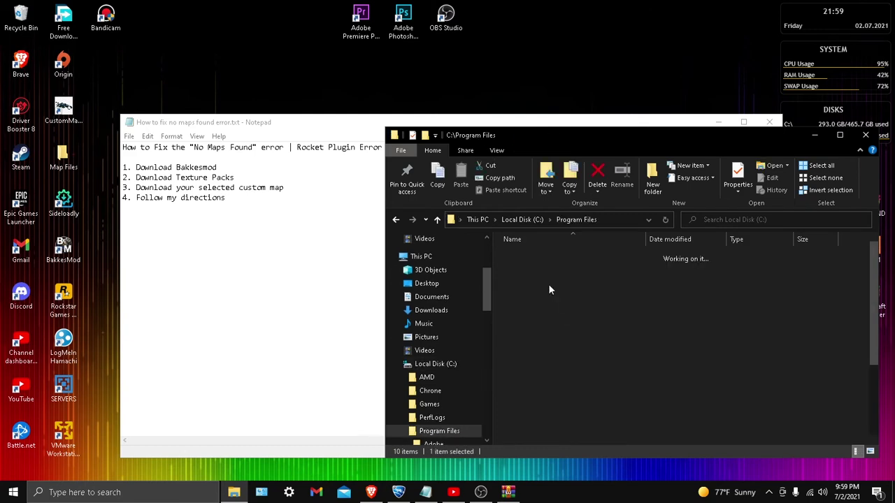
pyautogui.click(549, 315)
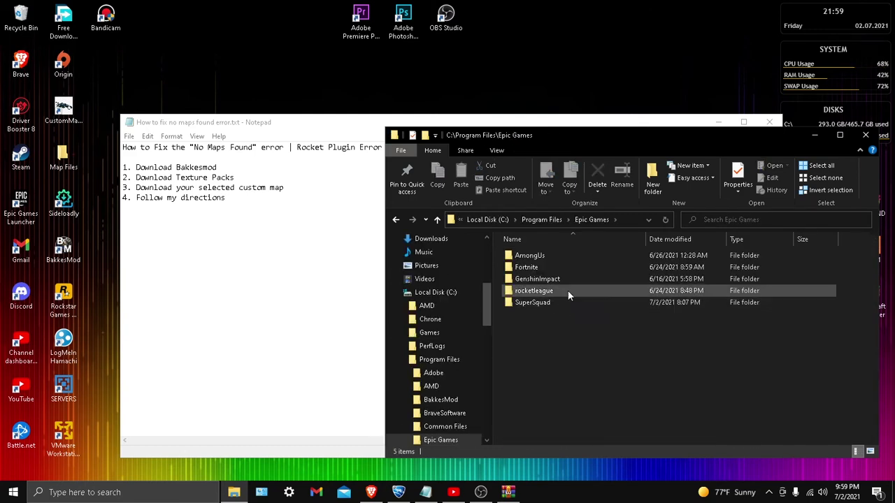
pyautogui.doubleClick(550, 267)
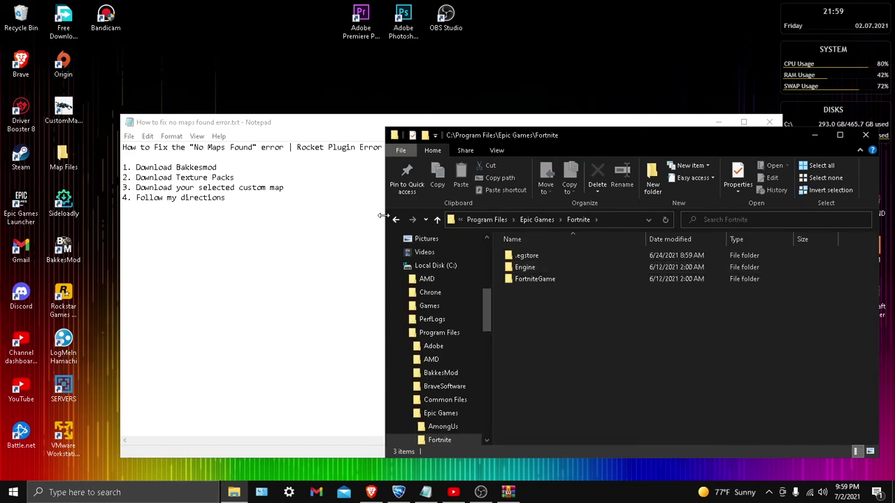
pyautogui.click(396, 219)
pyautogui.doubleClick(532, 291)
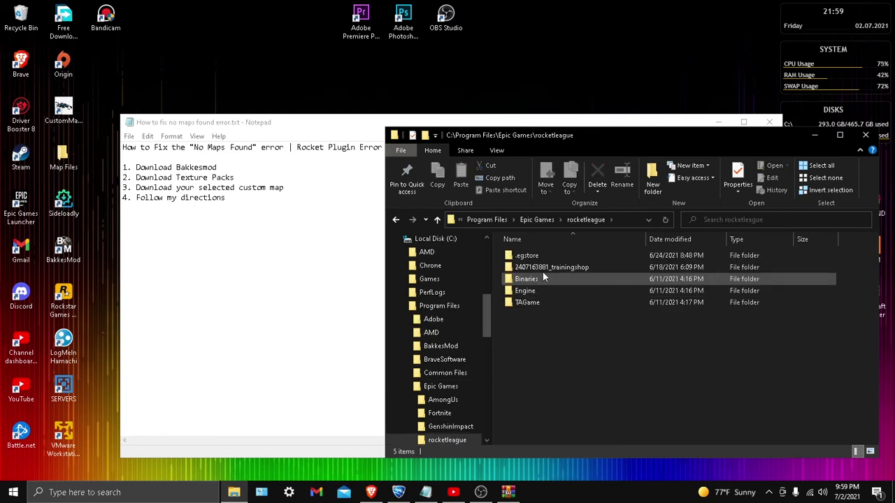
# Open Downloads in a new window to see the extracted BeachVolleyWall.udk
pyautogui.rightClick(234, 492)
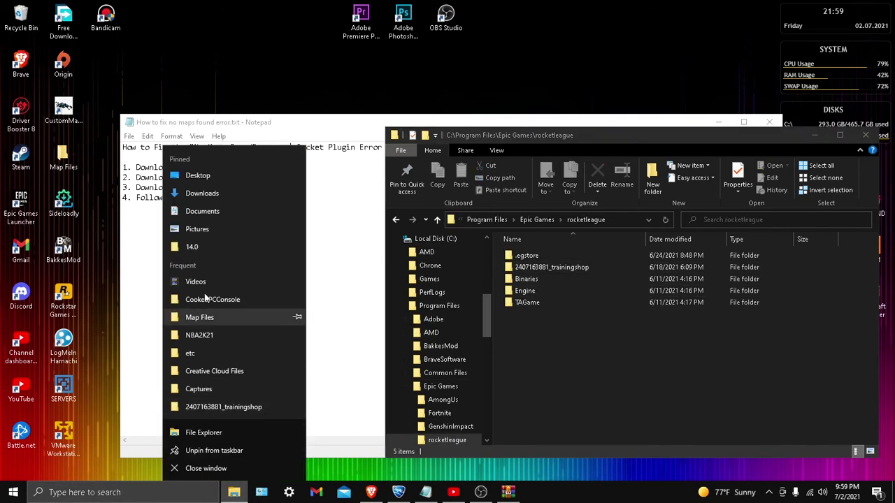
pyautogui.click(201, 194)
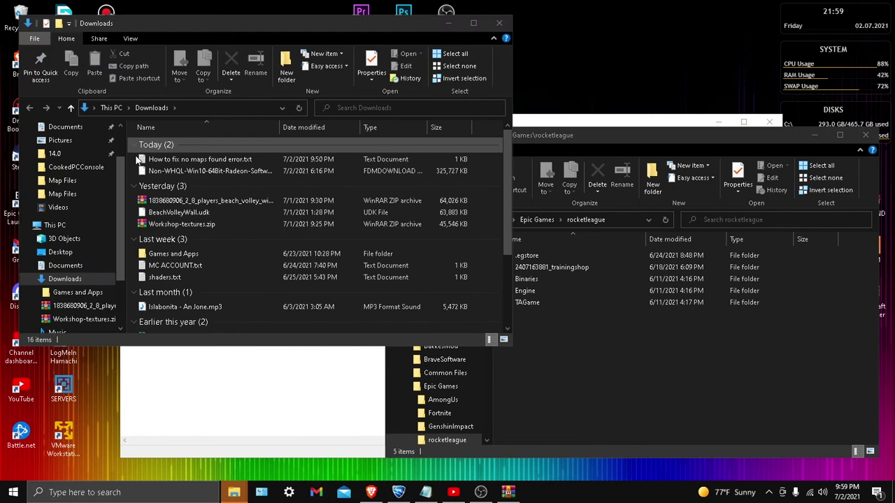
pyautogui.scroll(-2, 253, 228)
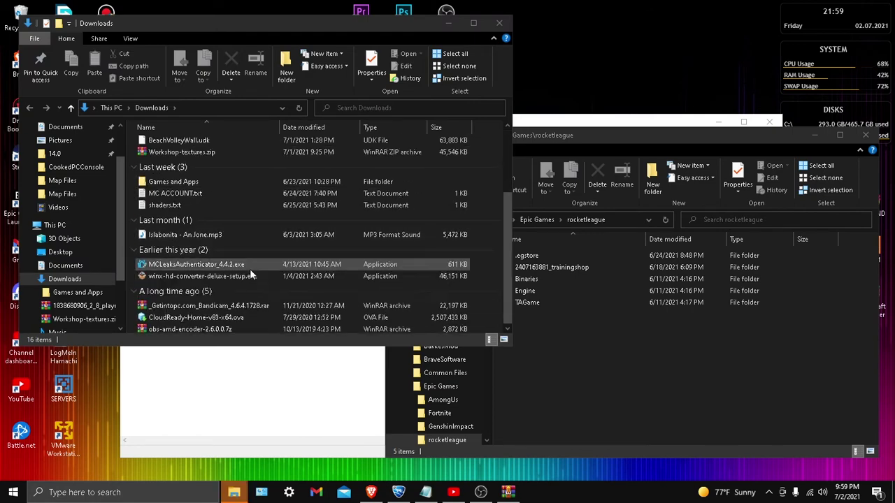
pyautogui.scroll(2, 250, 269)
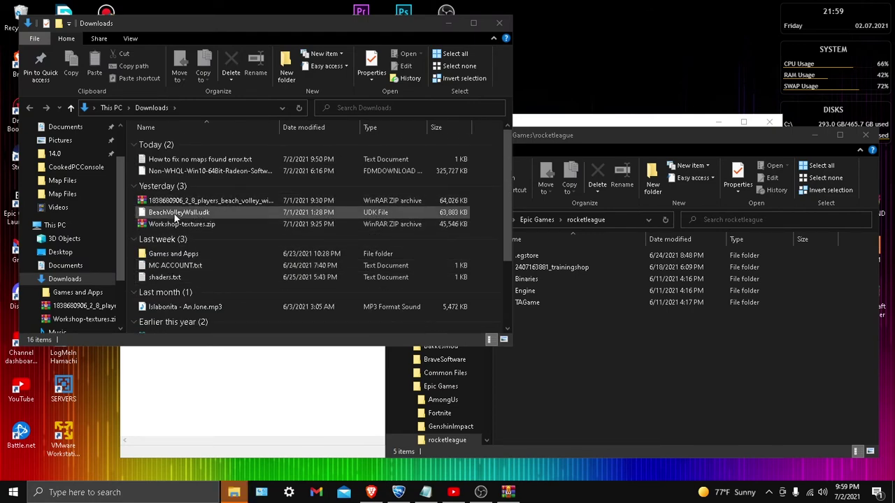
# Go into rocketleague's TAGame\CookedPCConsole folder in the other window
pyautogui.click(542, 368)
pyautogui.doubleClick(541, 302)
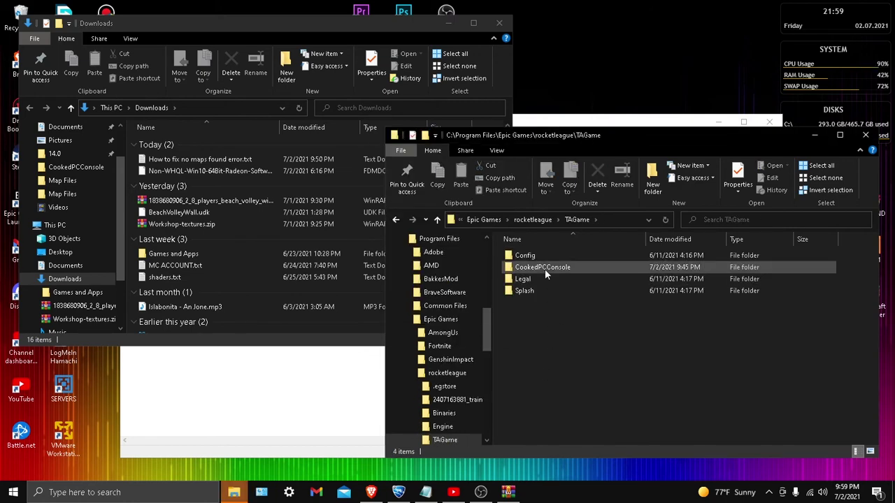
pyautogui.doubleClick(545, 268)
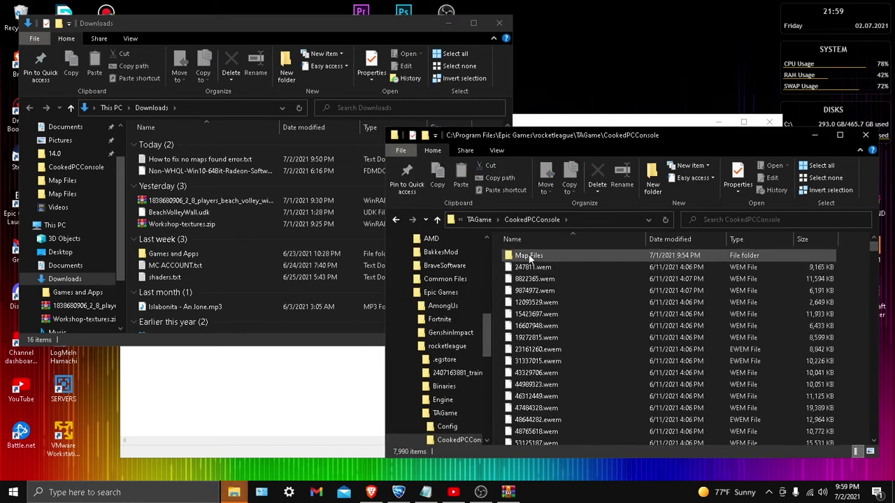
# Open Map Files in CookedPCConsole, showing BeachVolleyWall.udk (63,883 KB)
pyautogui.click(530, 257)
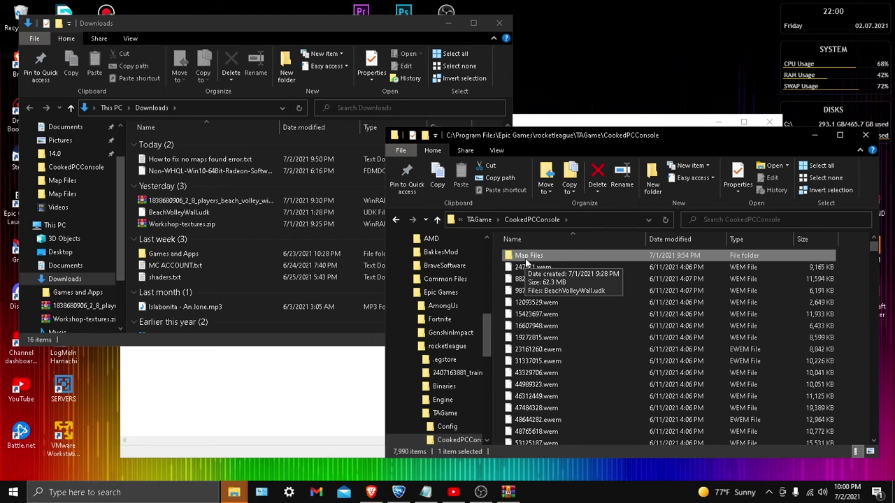
pyautogui.rightClick(526, 259)
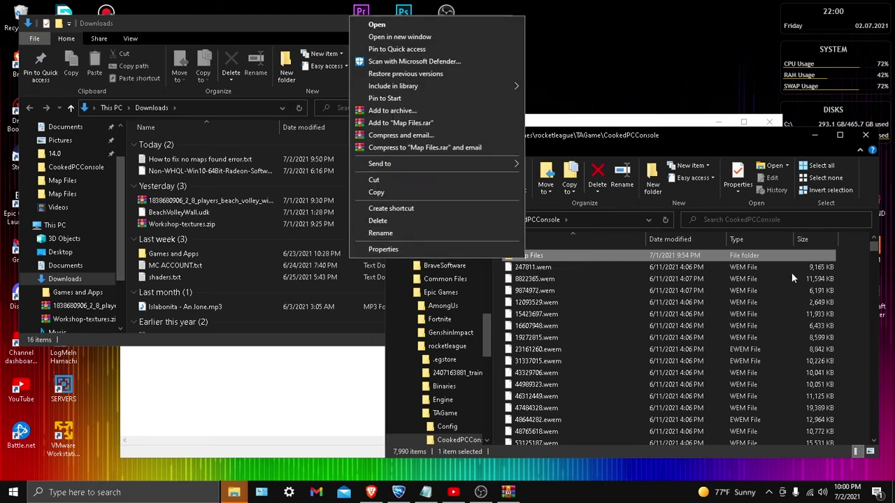
pyautogui.click(866, 263)
pyautogui.doubleClick(654, 256)
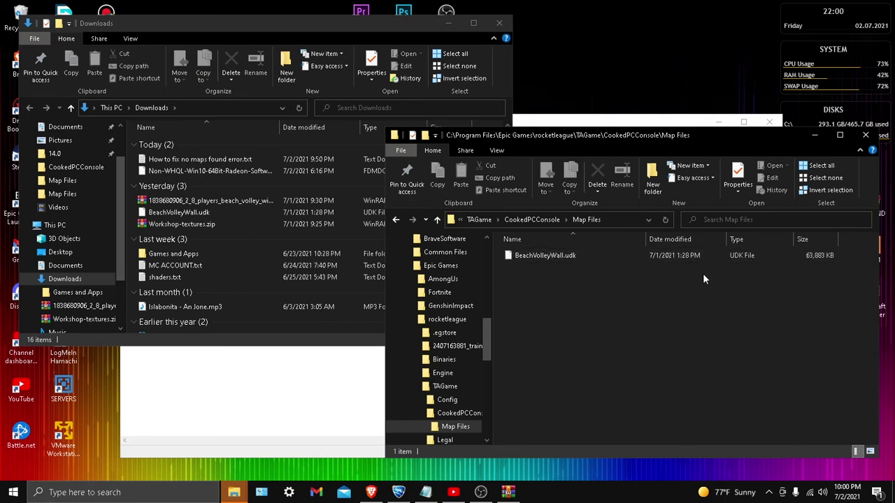
# Open Rocket Plugin 0.6.6 from BakkesMod settings and enable custom maps; arena list shows no maps
pyautogui.click(398, 492)
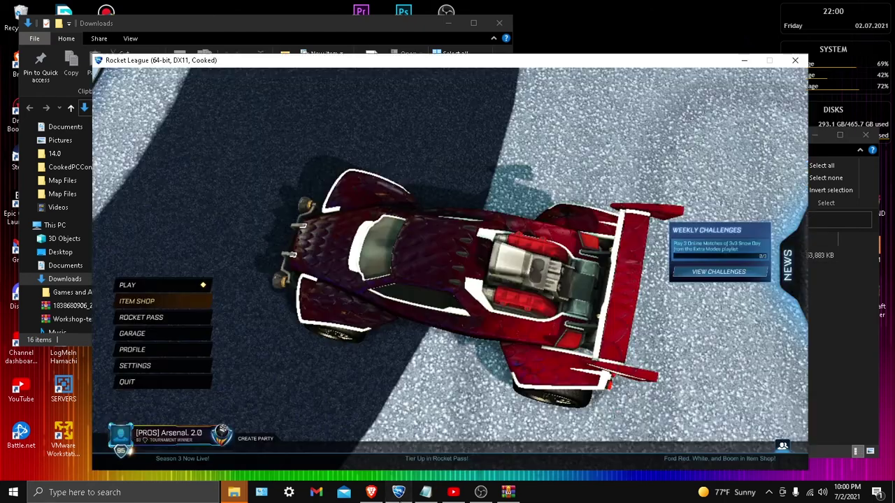
pyautogui.press('F2')
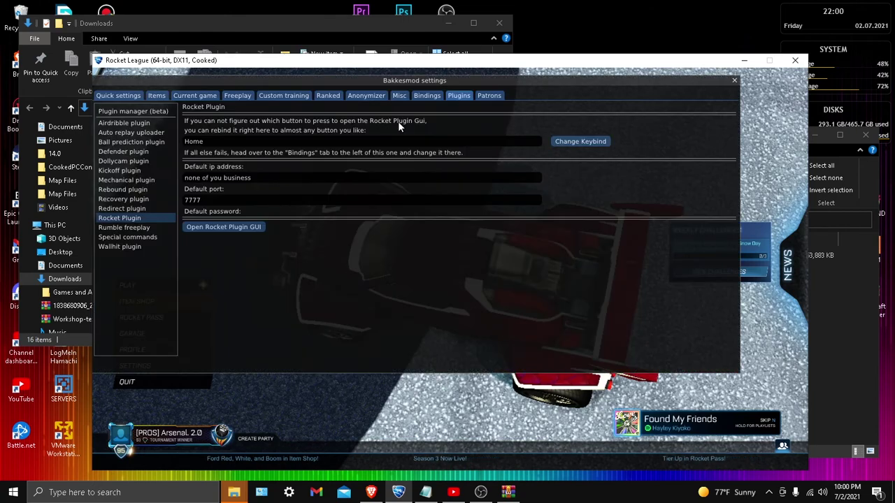
pyautogui.click(421, 96)
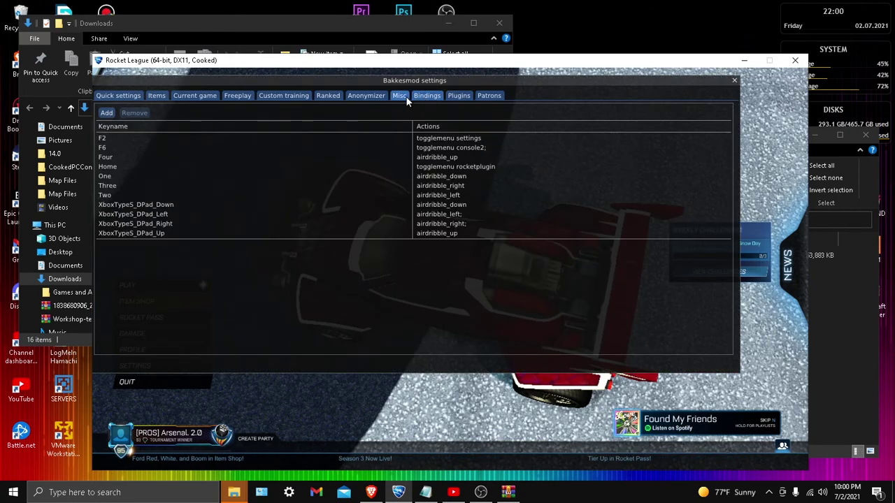
pyautogui.click(459, 96)
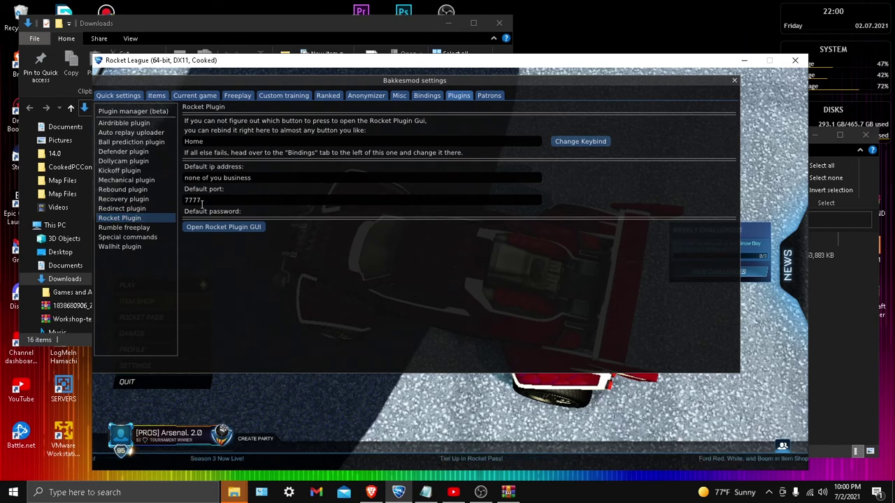
pyautogui.click(211, 230)
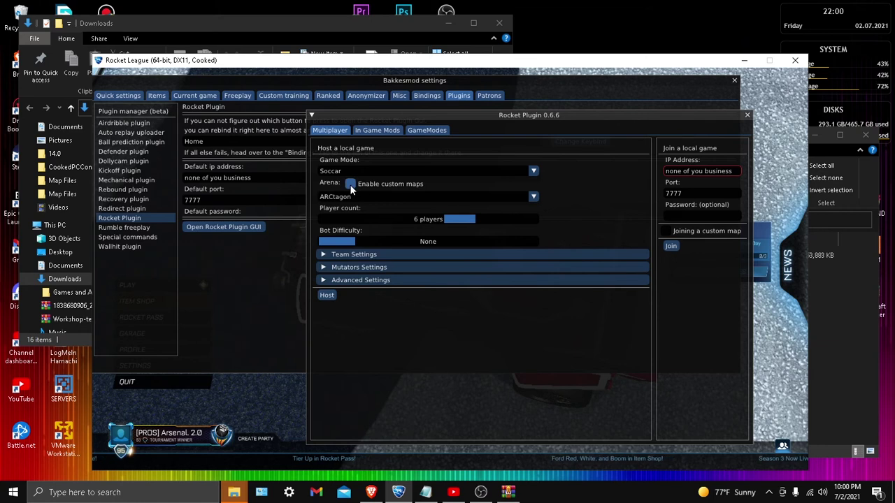
pyautogui.click(368, 197)
pyautogui.click(446, 194)
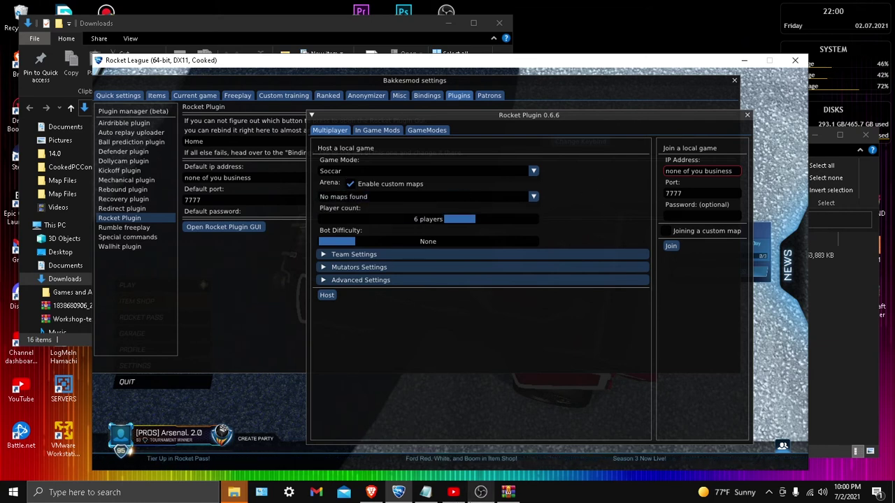
# Return to the Map Files window and go back up to CookedPCConsole
pyautogui.moveTo(234, 492)
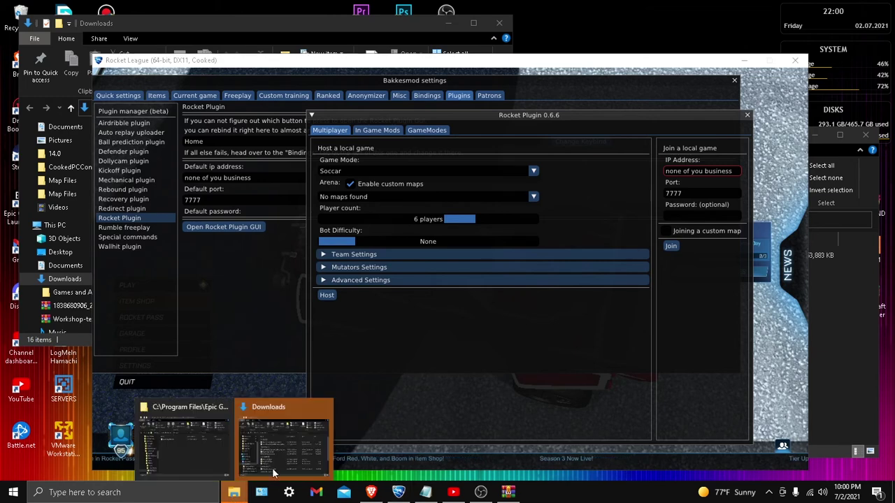
pyautogui.click(278, 455)
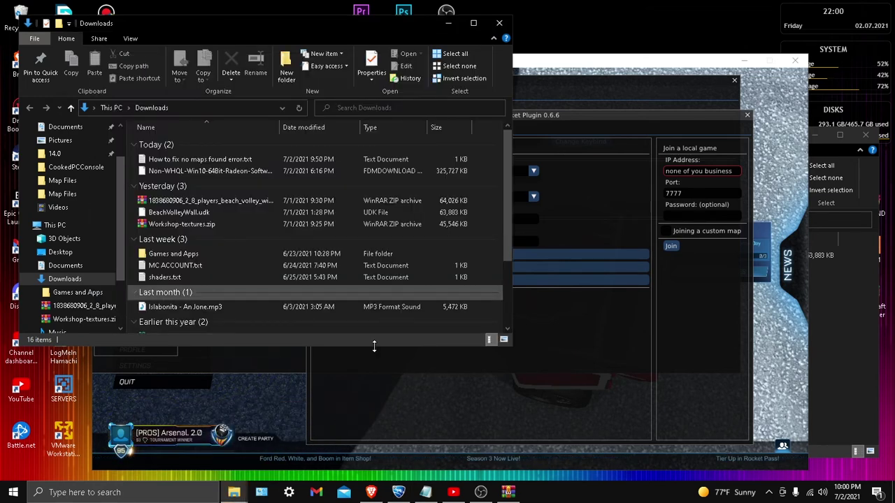
pyautogui.moveTo(234, 492)
pyautogui.click(192, 463)
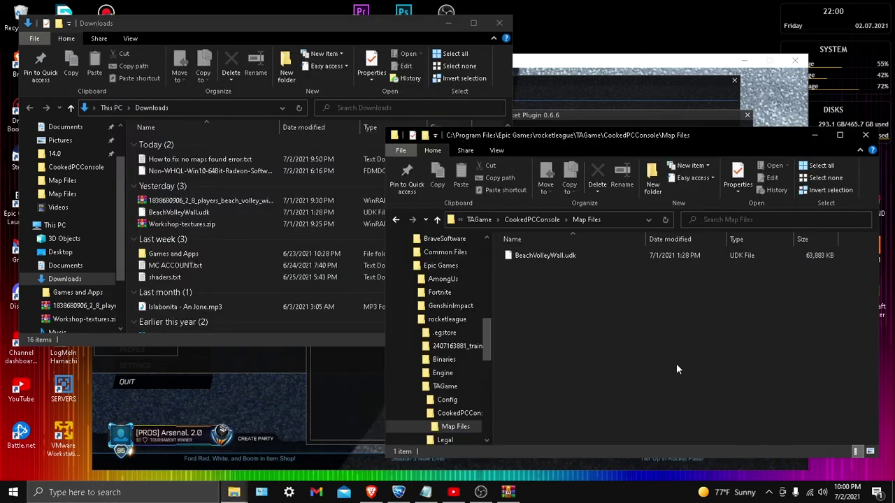
pyautogui.click(397, 220)
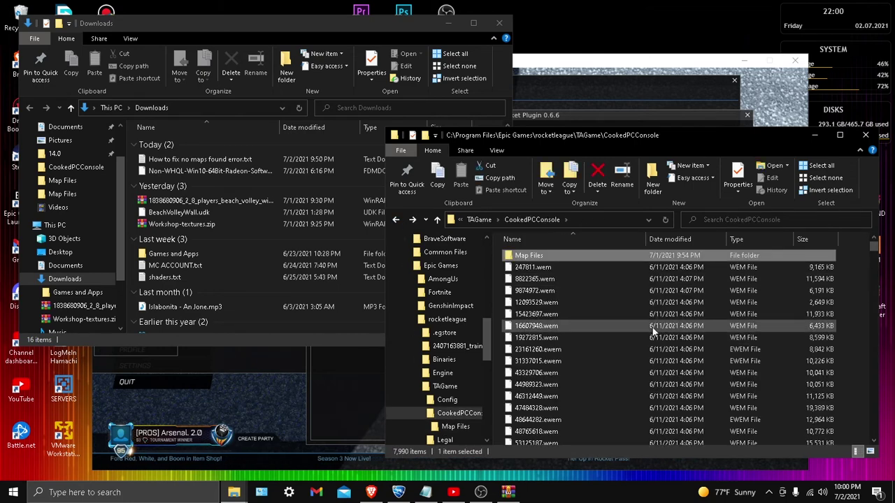
pyautogui.rightClick(568, 255)
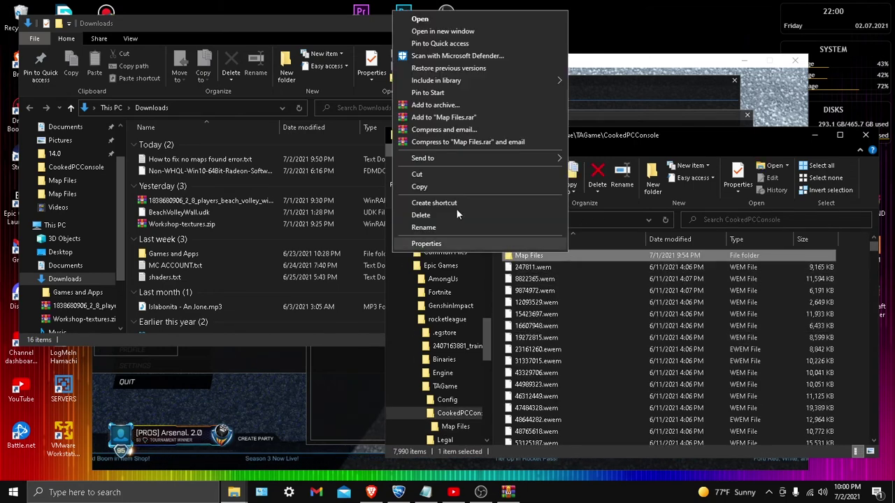
pyautogui.click(608, 124)
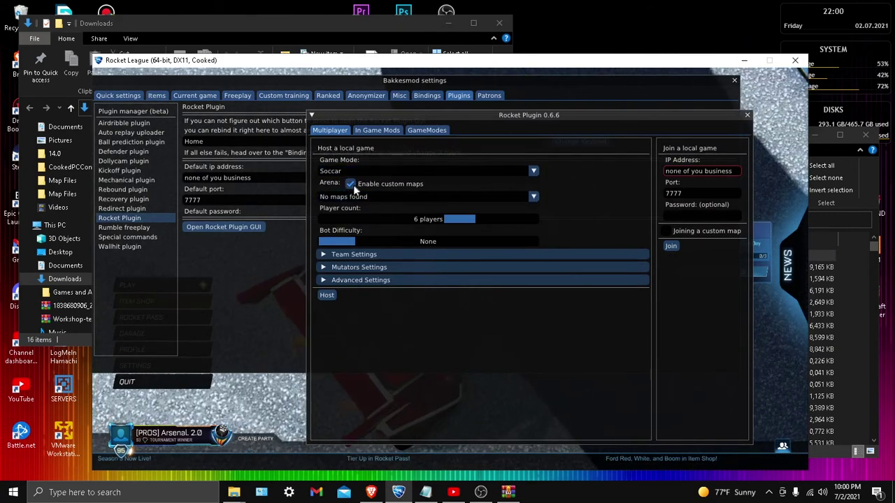
# Rename the Map Files folder to 'Mods'
pyautogui.hotkey('alt', 'Tab')
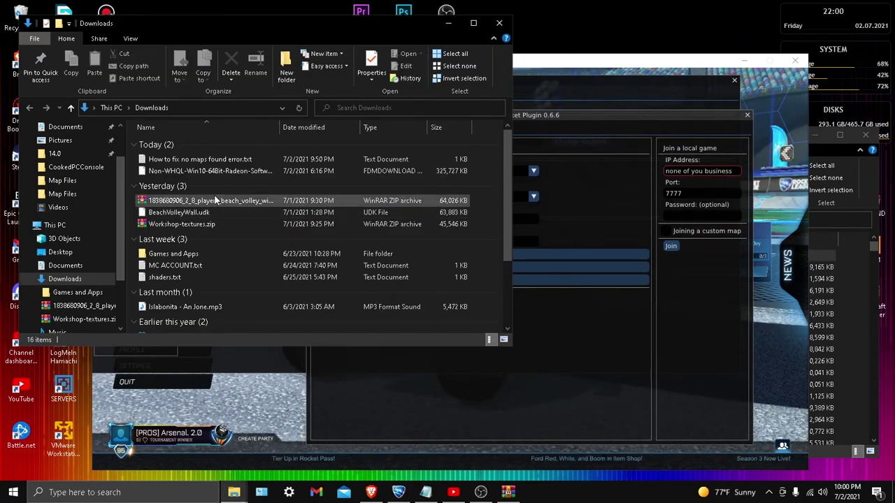
pyautogui.moveTo(233, 492)
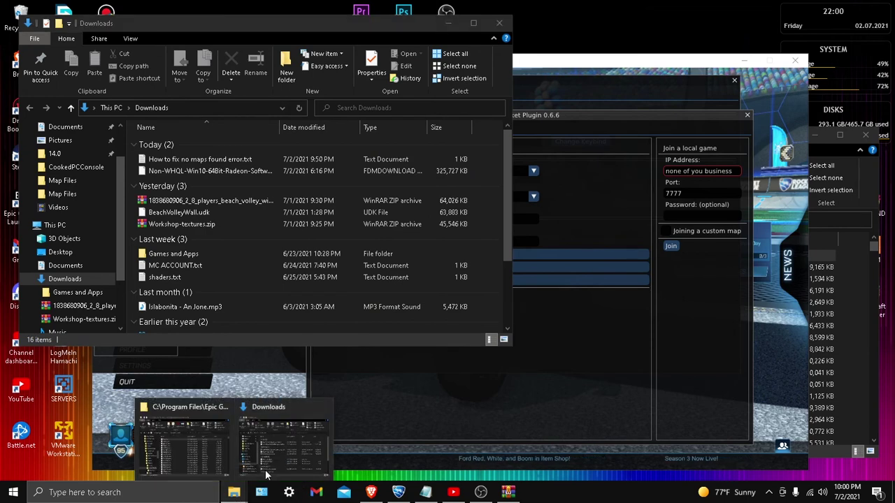
pyautogui.click(183, 439)
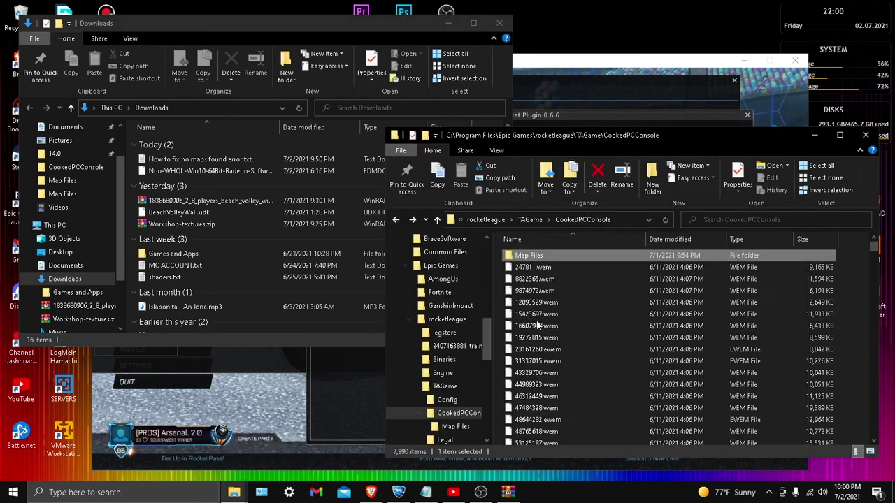
pyautogui.rightClick(536, 258)
pyautogui.click(404, 240)
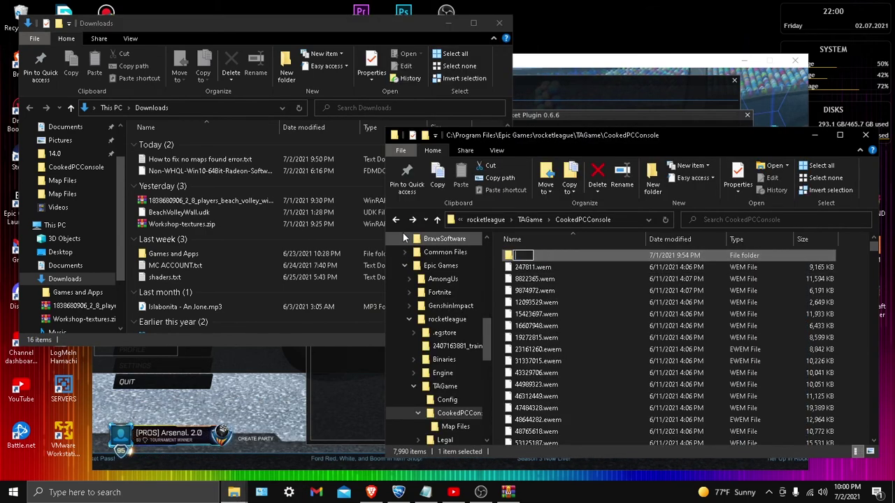
pyautogui.write('Mods')
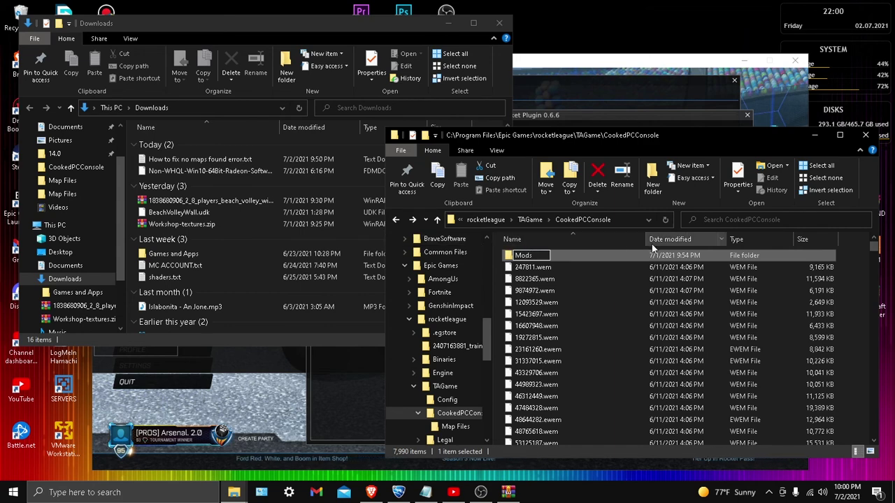
pyautogui.press('Return')
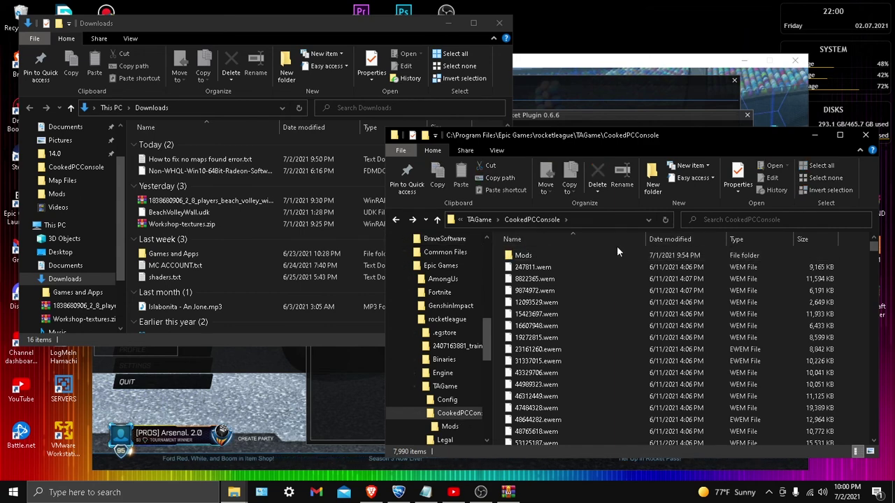
# Bring Rocket Plugin back and confirm the arena now lists BeachVolleyWall
pyautogui.click(629, 122)
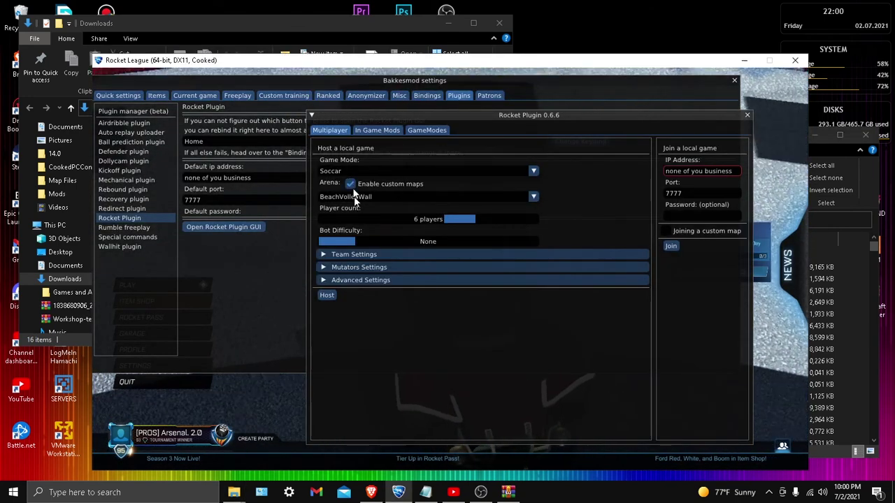